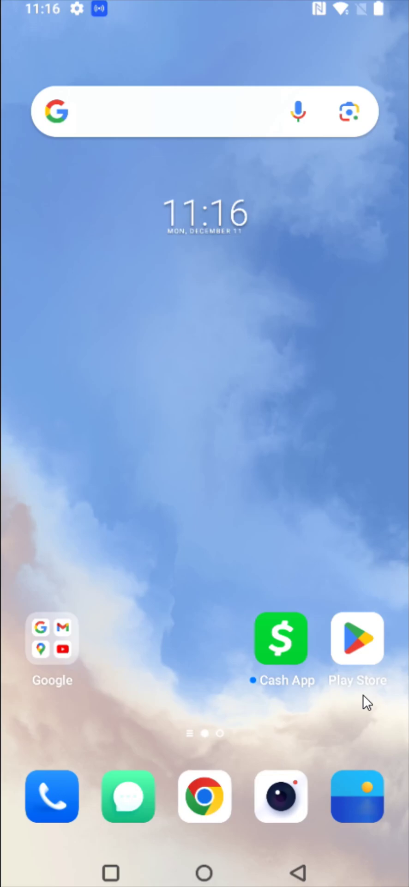
Search the Google Play Store for 'alexa' and install the Amazon Alexa app
click(356, 677)
click(157, 79)
text(alexa)
key(Return)
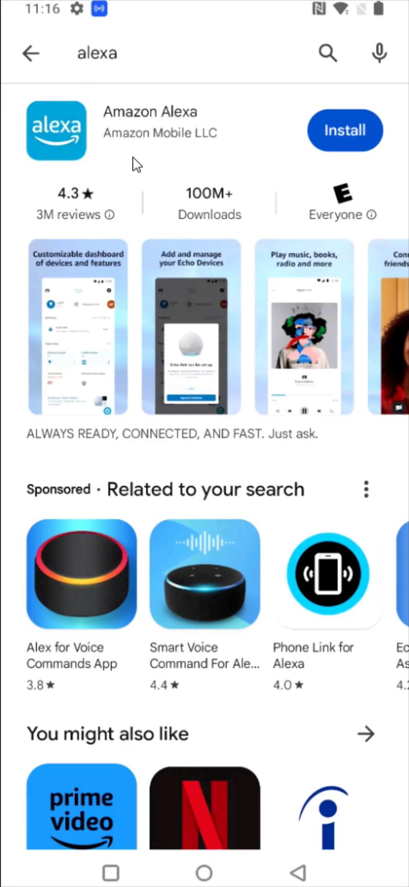
click(314, 127)
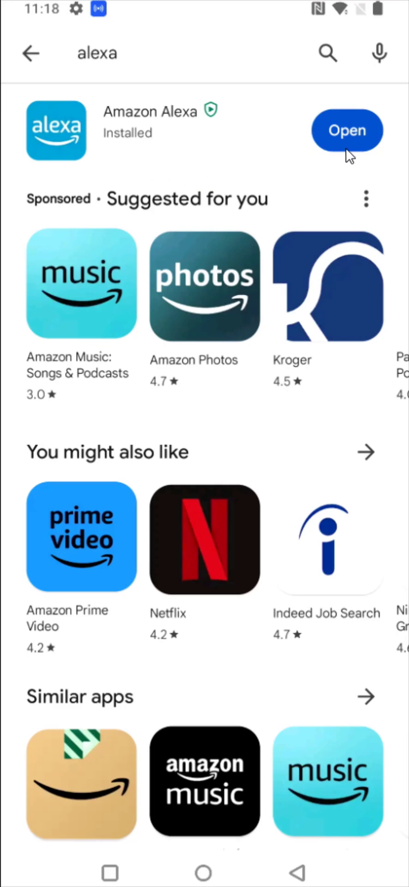
Place an Amazon Alexa shortcut from the app drawer beside the Google folder on the home screen
key(Home)
scroll(292, 150, right, 1)
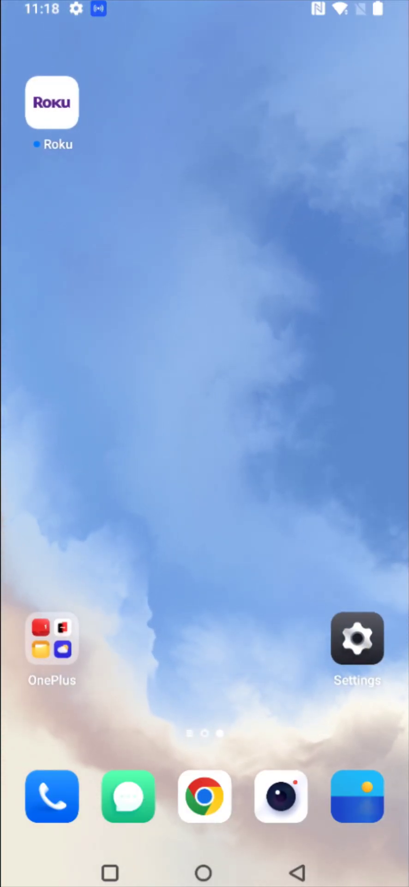
scroll(204, 416, left, 1)
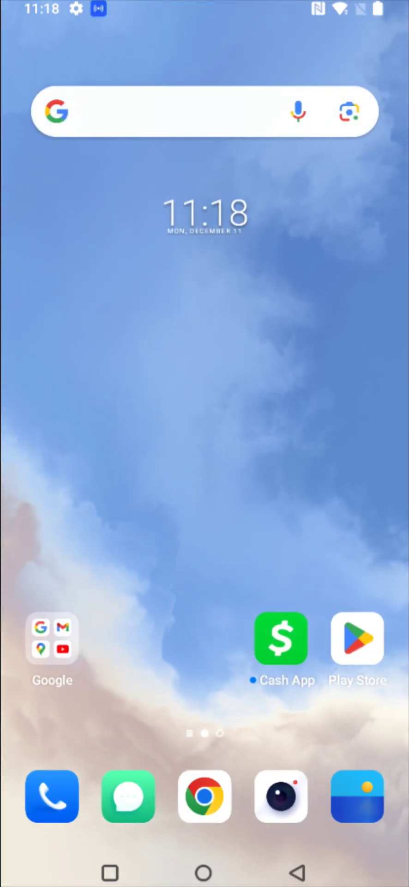
scroll(205, 415, down, 1)
scroll(205, 416, down, 2)
scroll(204, 416, up, 2)
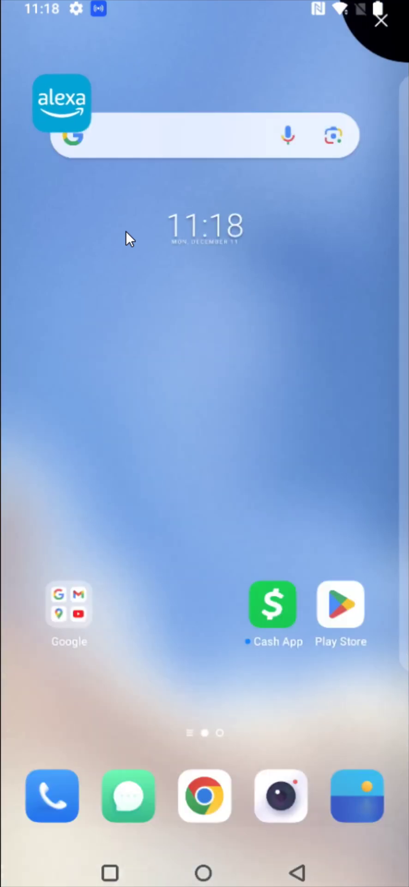
drag(125, 230, 129, 638)
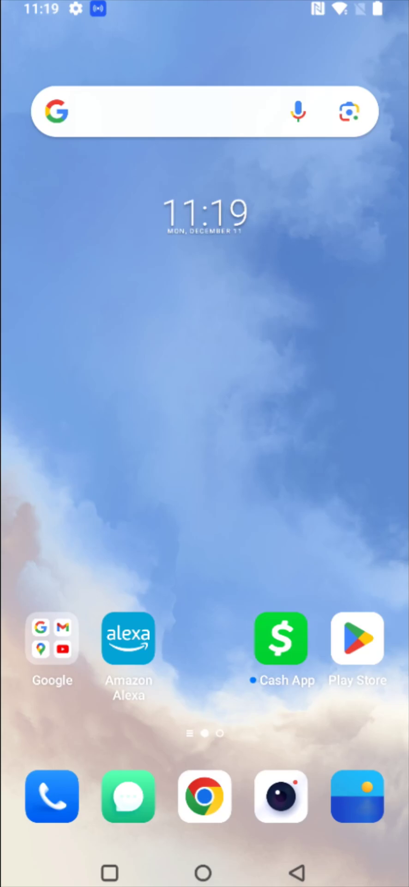
Switch Bluetooth on from the quick settings panel, then dismiss the panel
drag(205, 5, 205, 555)
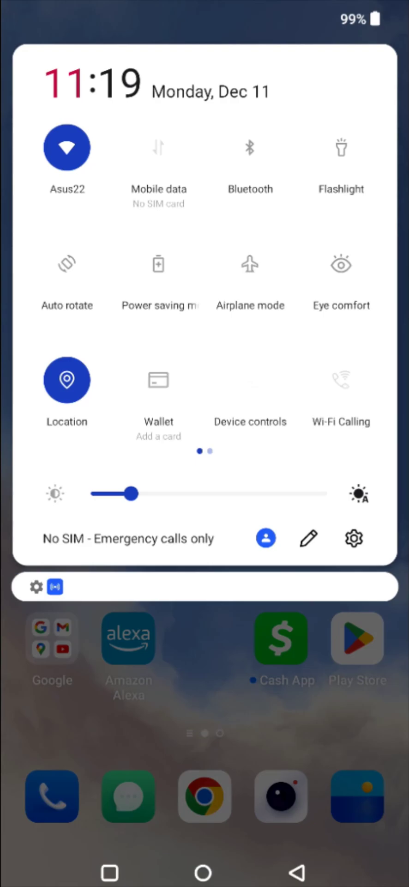
click(250, 147)
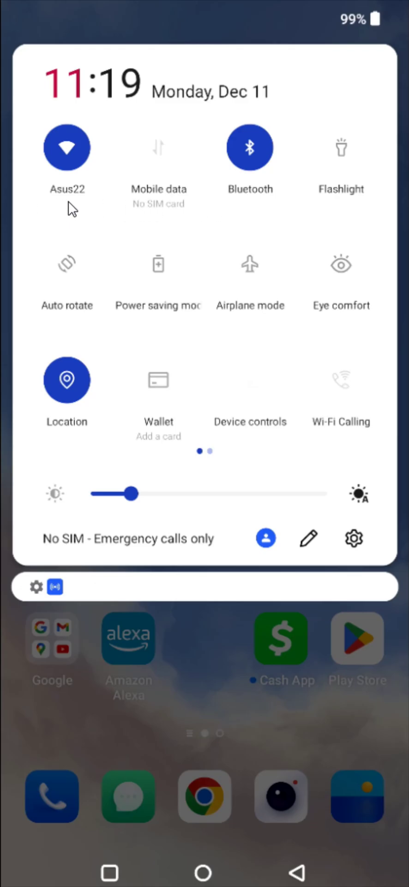
key(Escape)
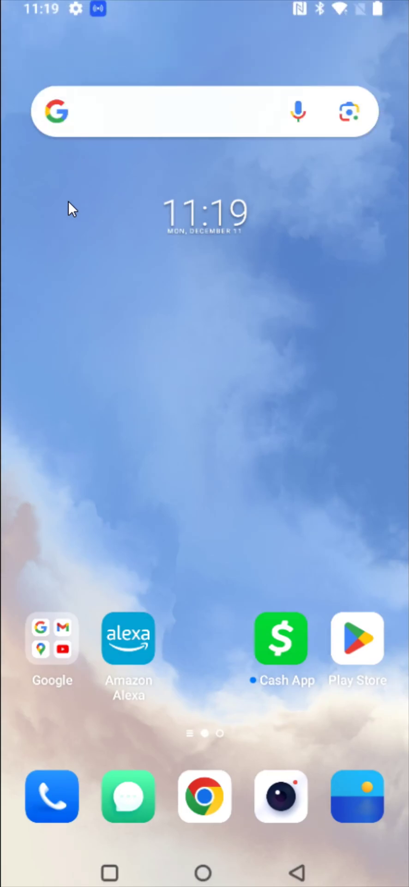
Launch Amazon Alexa and agree to its Terms of Use
click(134, 710)
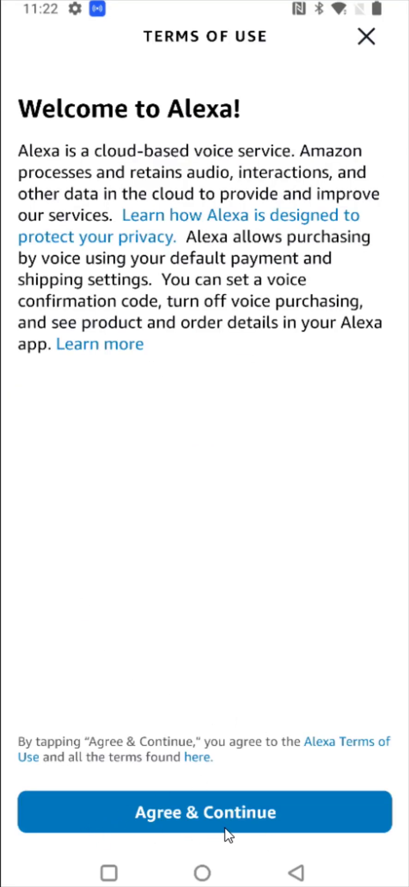
click(226, 821)
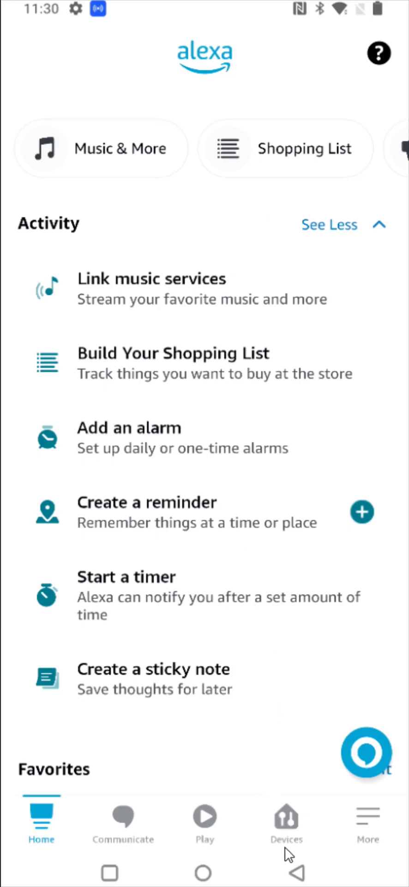
Add a new Amazon Echo device (Echo, Echo Dot, Echo Pop family) and allow nearby-device access
click(290, 831)
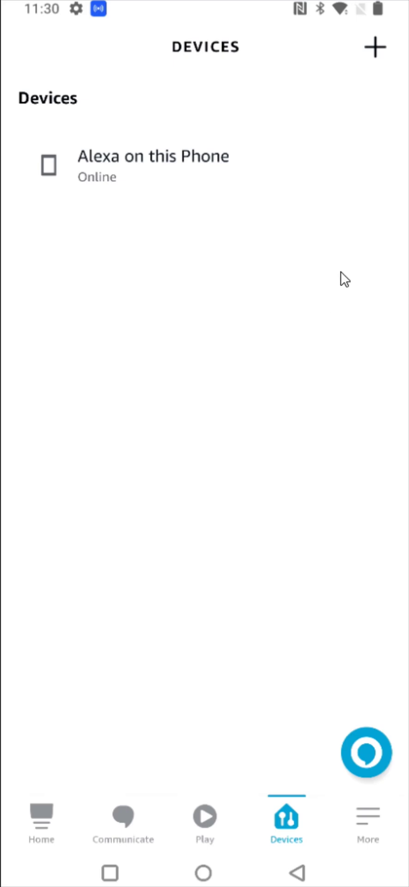
click(376, 66)
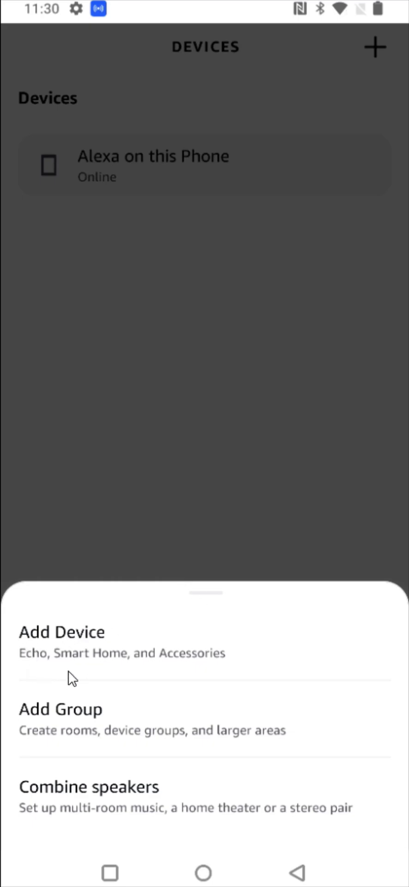
click(36, 668)
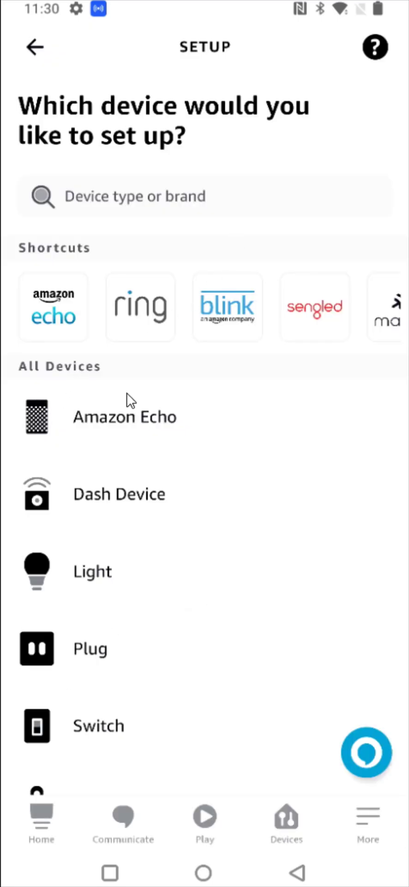
click(96, 435)
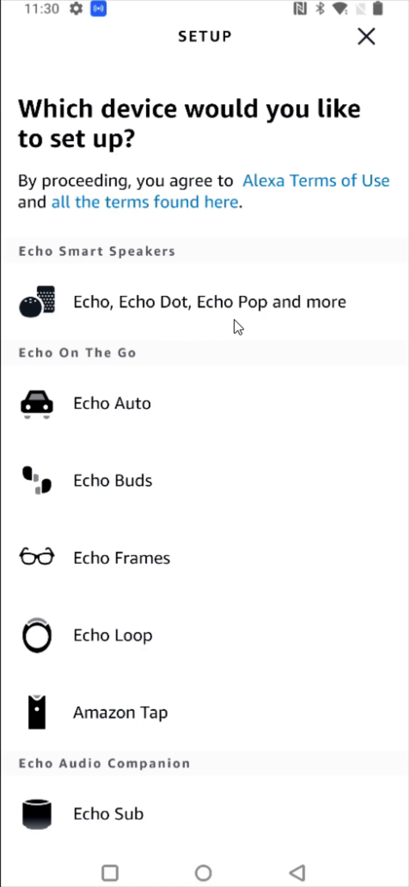
click(264, 321)
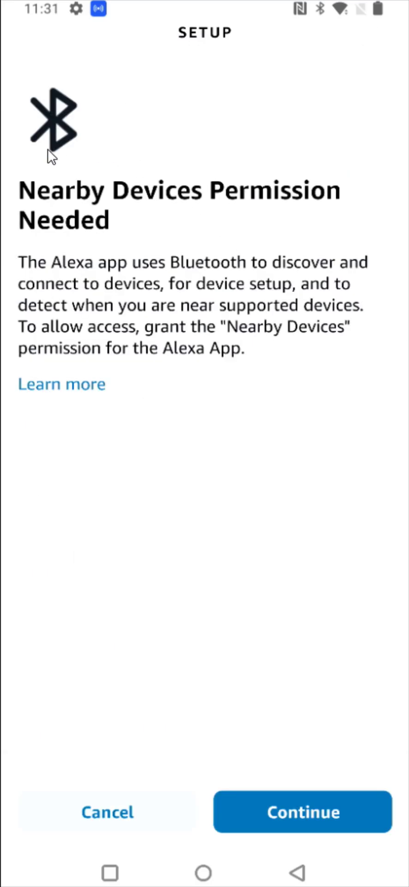
click(279, 818)
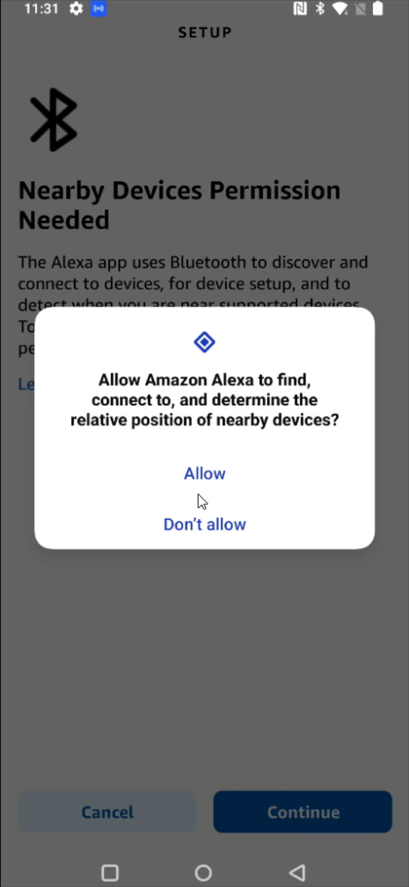
click(180, 487)
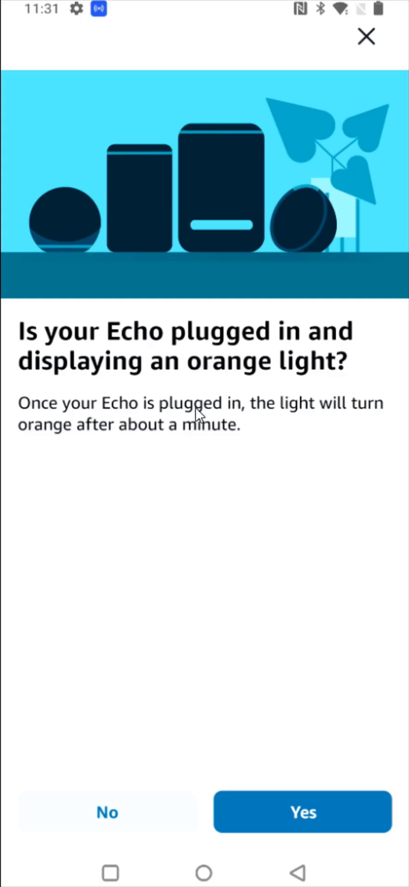
Confirm the orange light, select Echo Dot-1U2, and connect it to the Asus22 wifi network
click(309, 827)
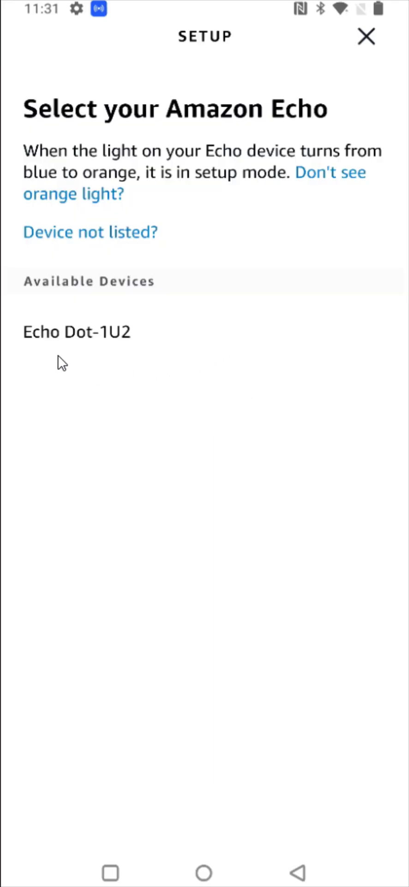
click(76, 356)
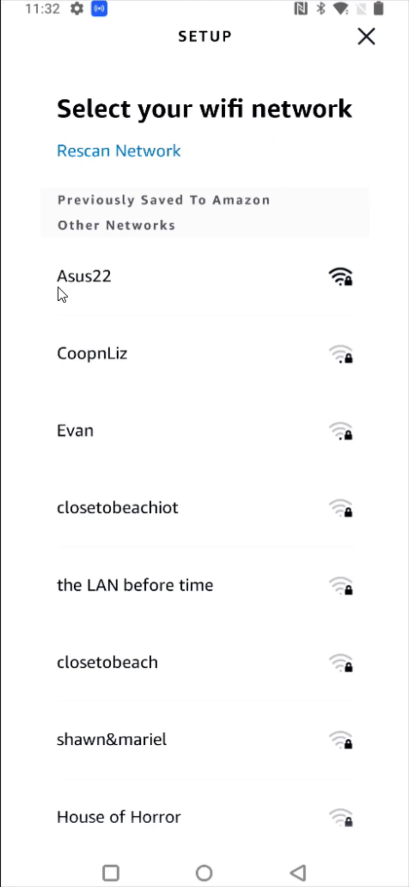
click(107, 295)
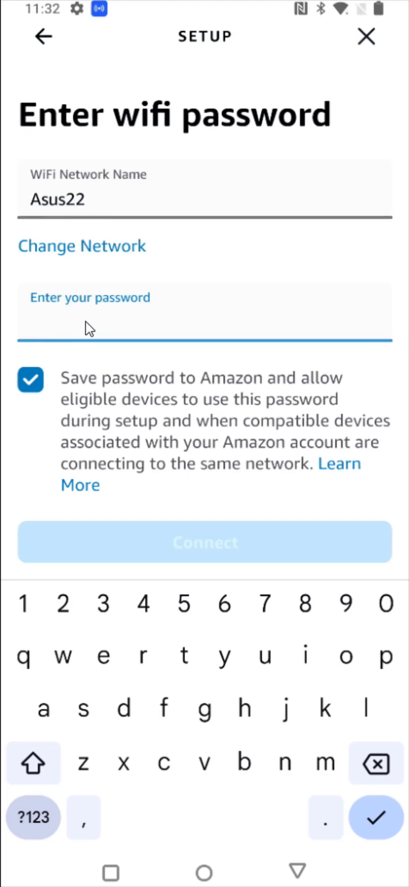
click(219, 557)
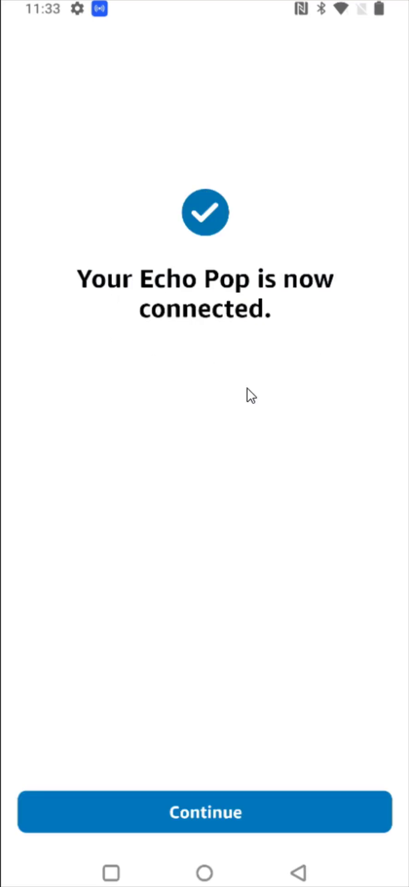
Continue past the connected and tips screens, then assign the Echo Pop to Living Room
click(261, 795)
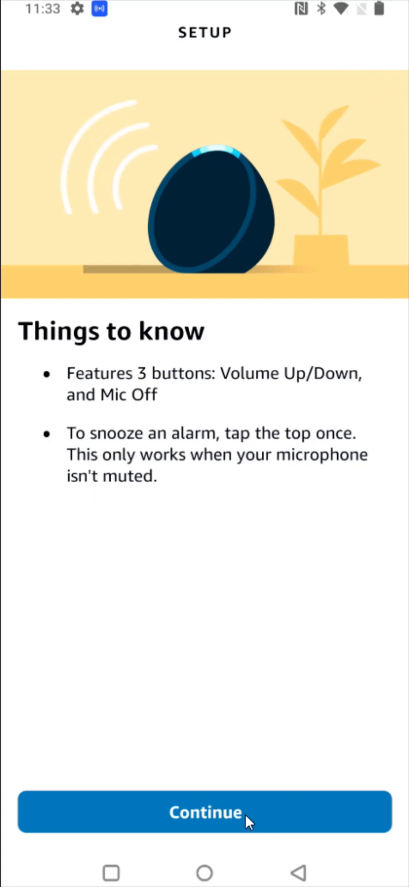
click(258, 813)
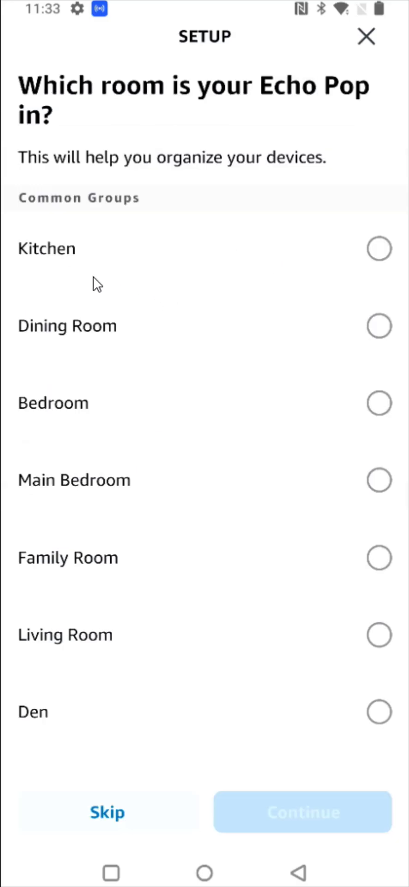
click(379, 634)
click(305, 826)
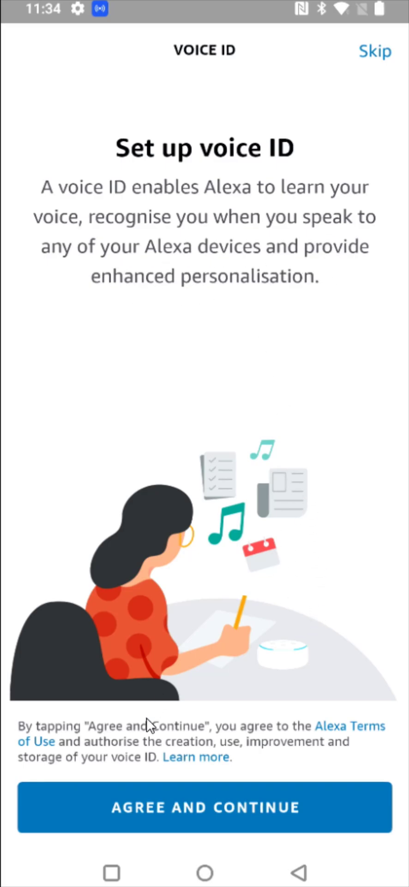
Agree to voice ID setup on the Set up voice ID screen
click(237, 826)
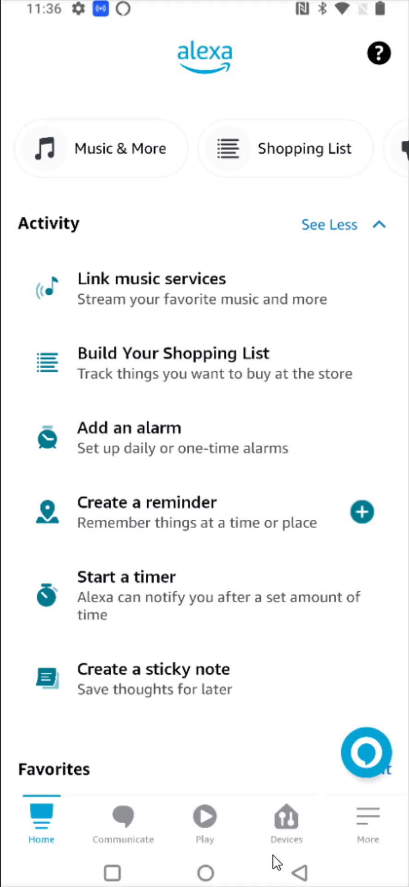
Open the Devices list to check that the Echo Pop shows as Online
click(286, 827)
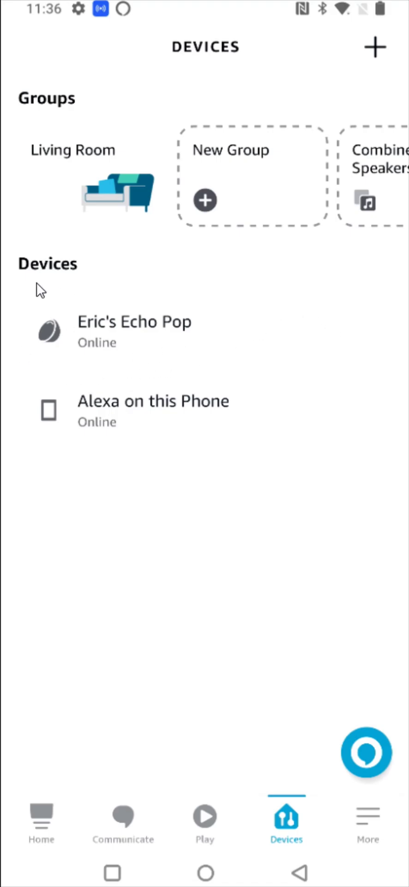